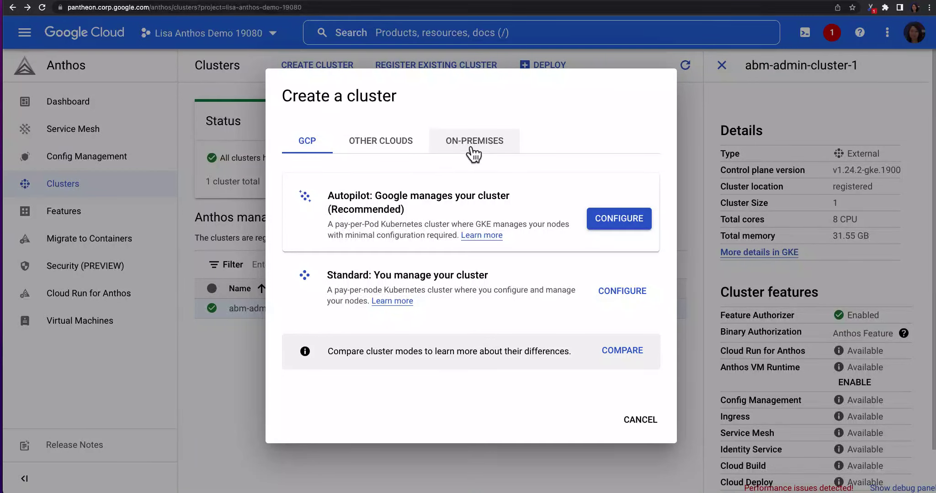
Start configuring an on-premises bare metal cluster and select us-west1 as its GCP API location.
left_click(474, 142)
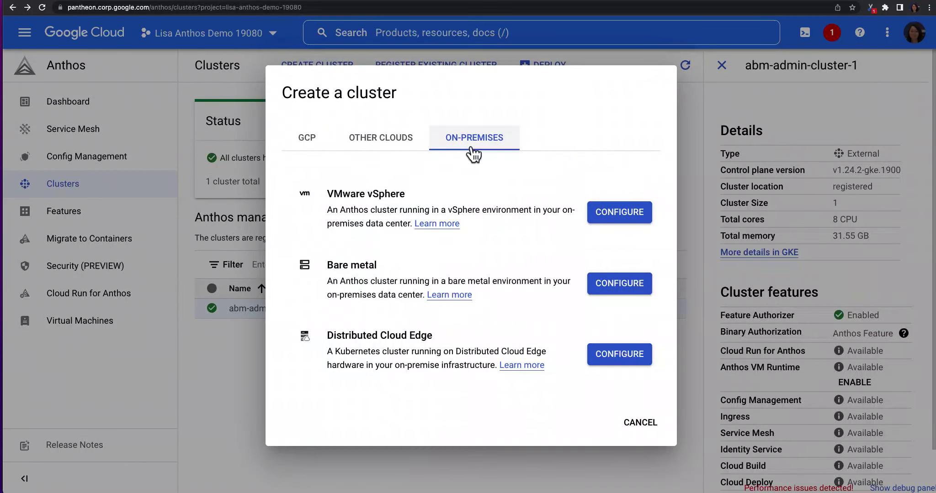
left_click(624, 284)
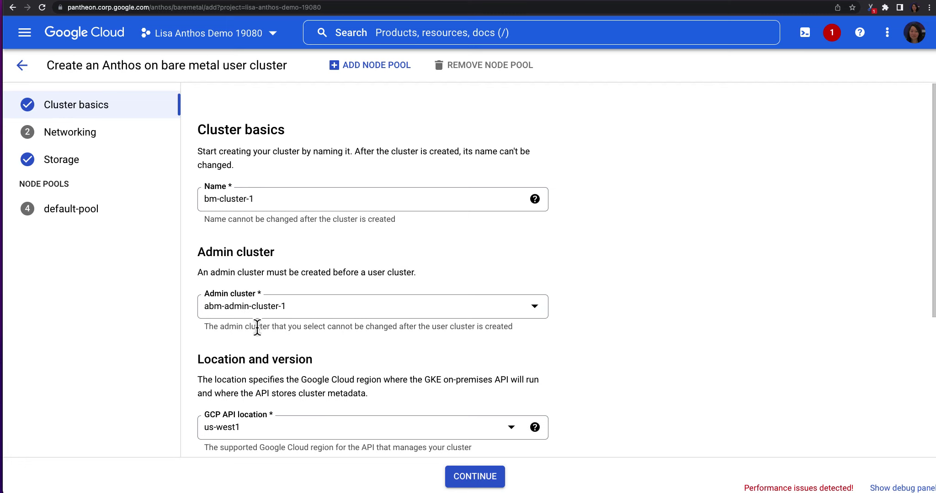
scroll(257, 327, "down", 2)
scroll(257, 327, "down", 1)
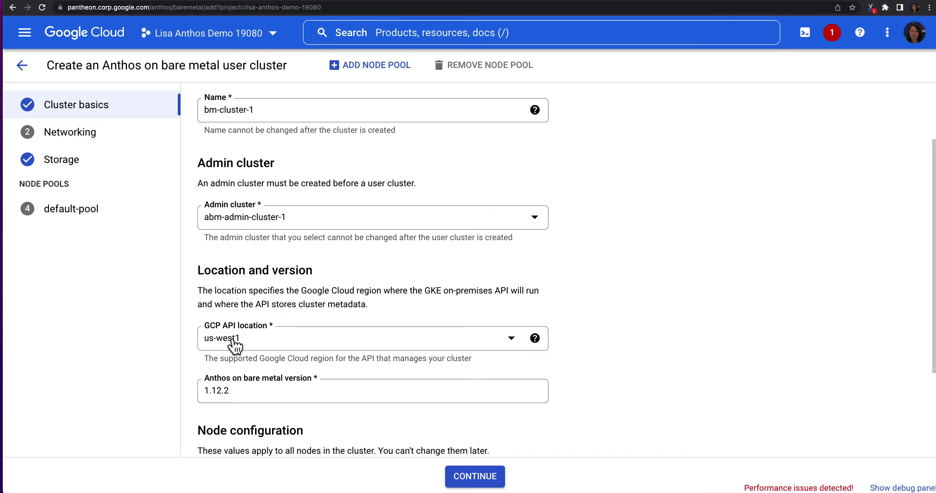
scroll(267, 356, "down", 3)
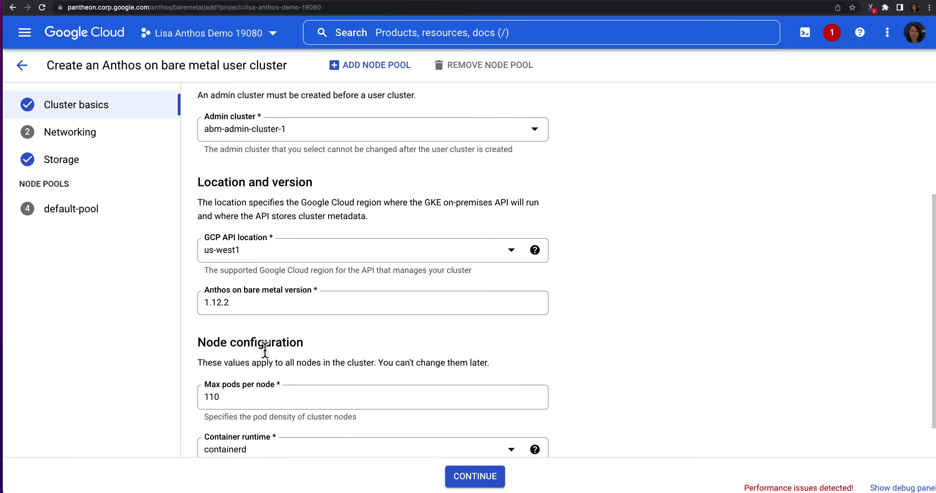
left_click(247, 258)
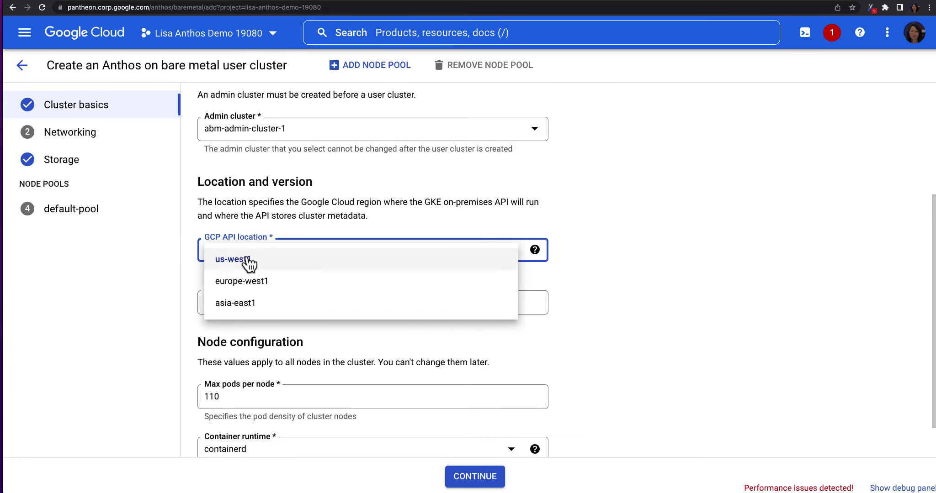
left_click(247, 261)
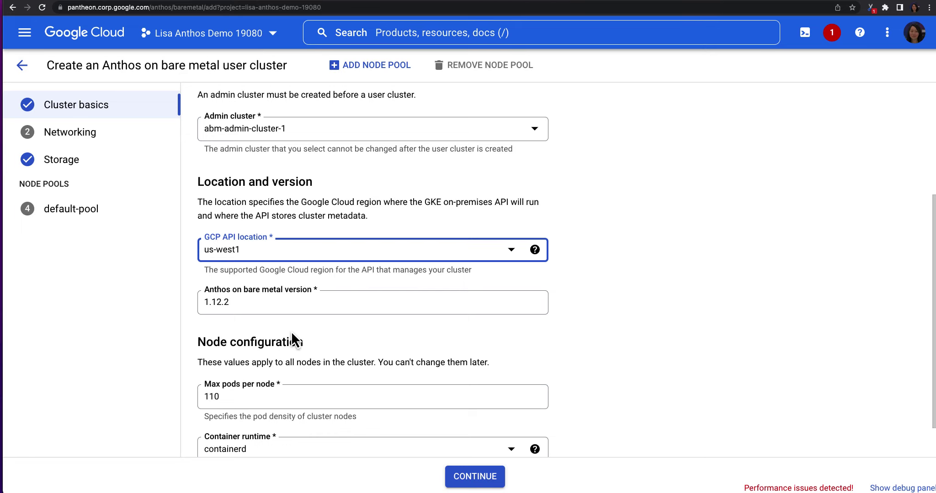
Set the Anthos on bare metal version to 1.13.0 and continue to the networking settings.
scroll(292, 335, "down", 1)
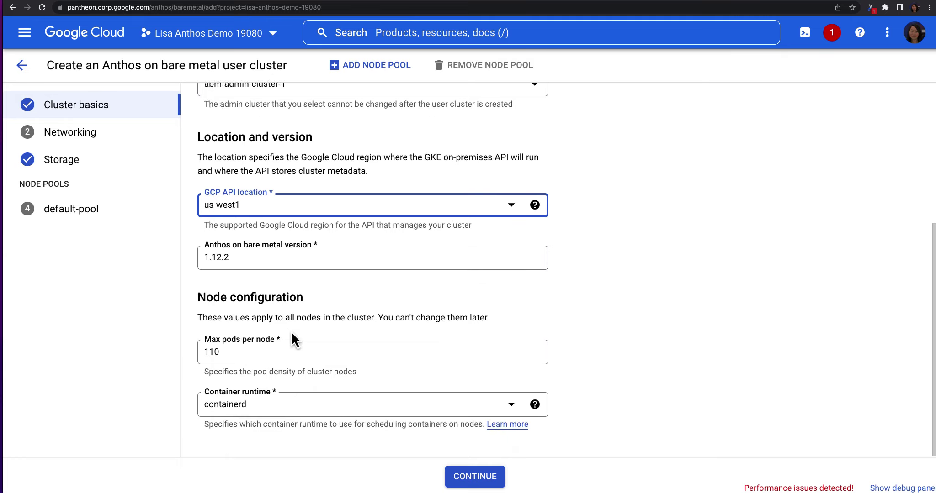
left_click(242, 259)
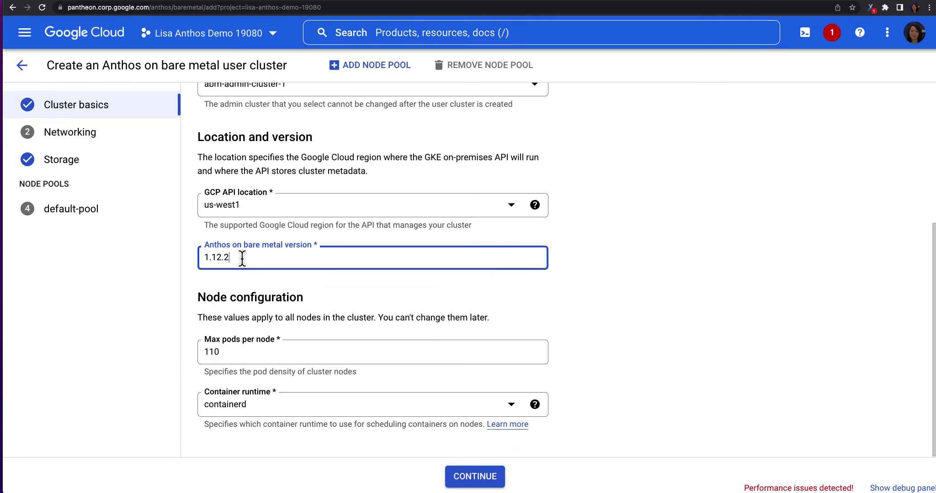
key("BackSpace")
type("30.")
type("13.0")
left_click(478, 482)
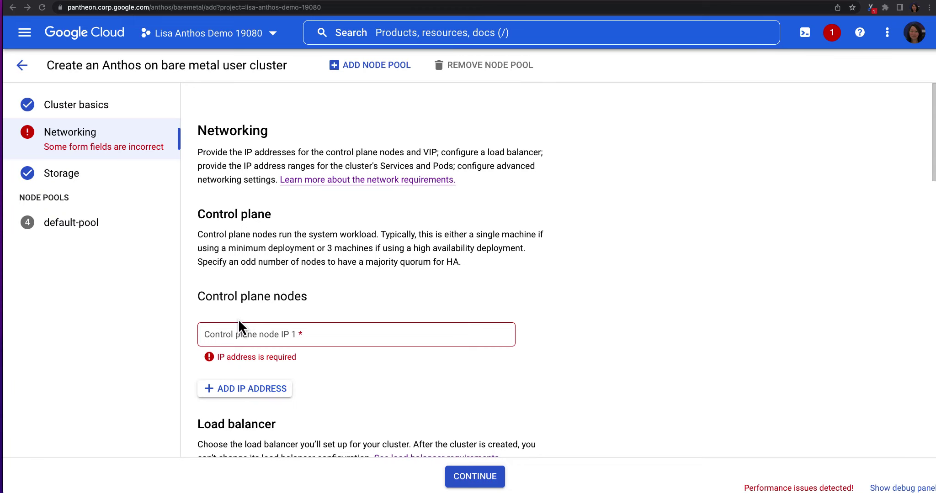
Enter 10.200.0.4 as control plane node IP 1 and choose Bundled with MetalLB as the load balancer mode.
left_click(226, 335)
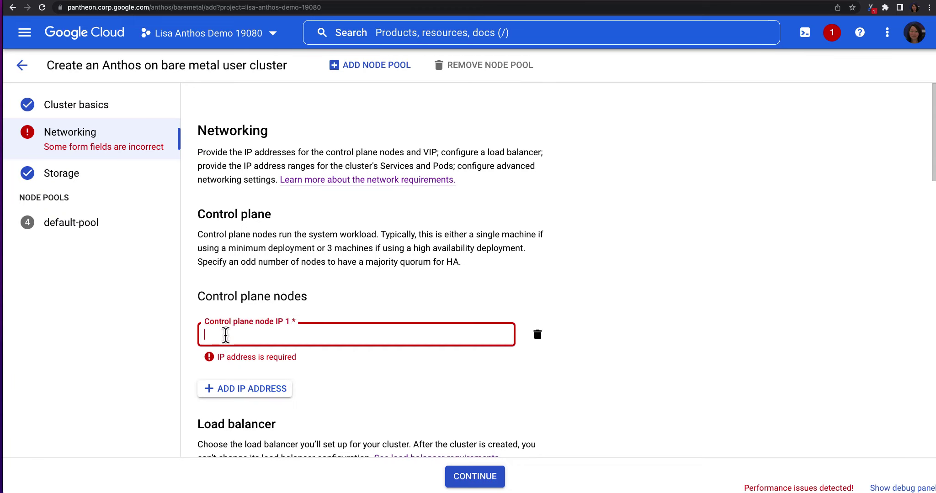
type("10.200.0.4")
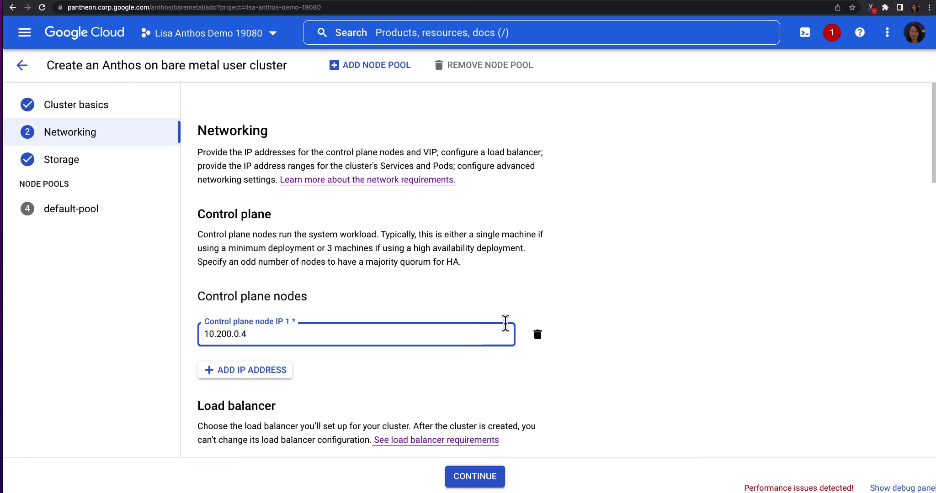
scroll(503, 324, "down", 5)
scroll(507, 325, "down", 3)
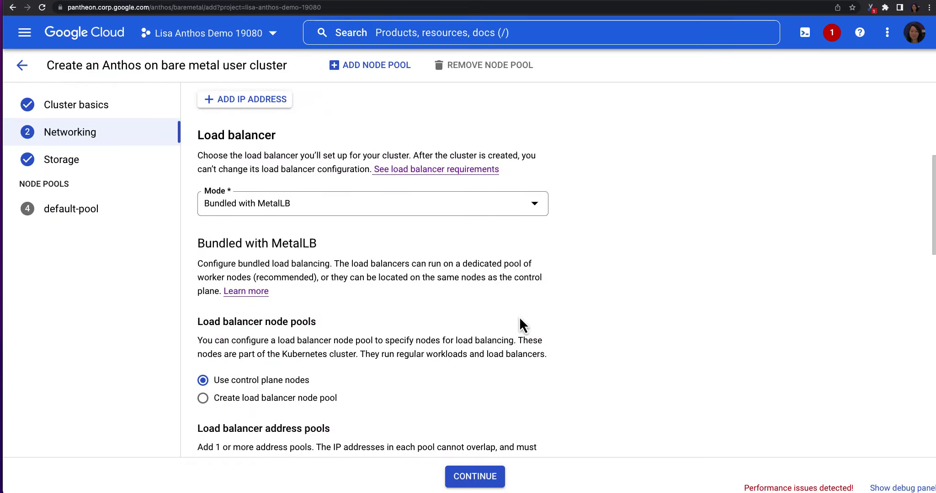
left_click(484, 201)
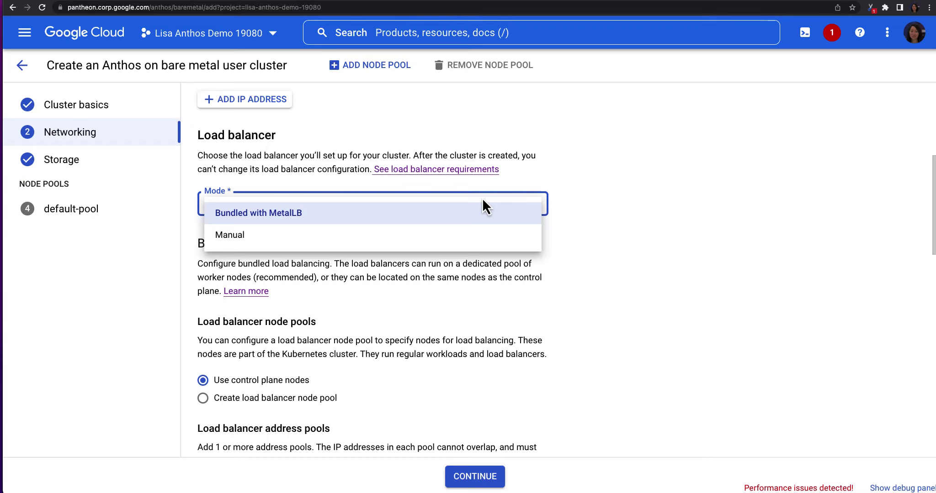
left_click(480, 215)
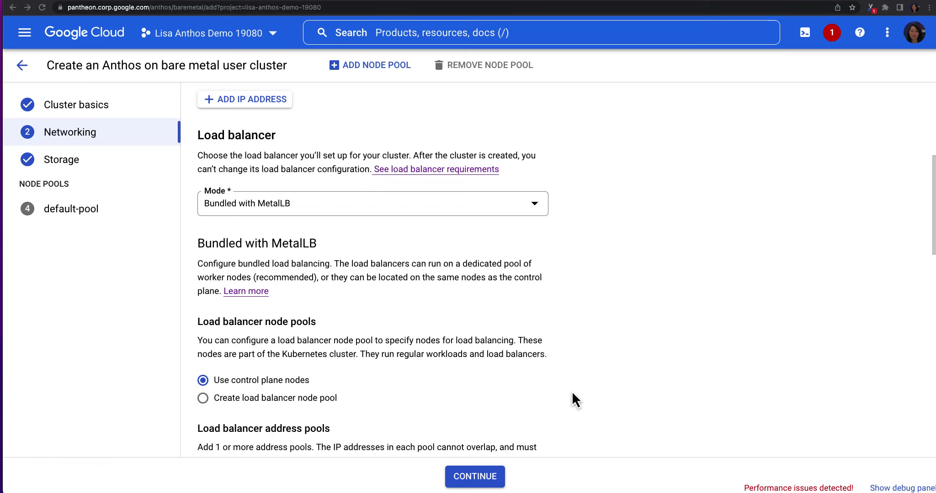
Set IP address range 1 of the new load balancer address pool to 10.200.0.51-10.200.0.70.
scroll(441, 392, "down", 6)
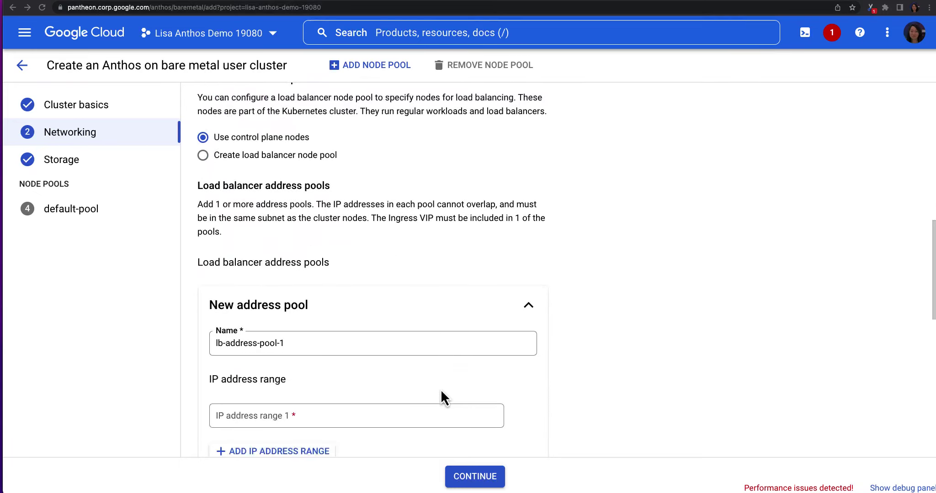
scroll(247, 326, "down", 1)
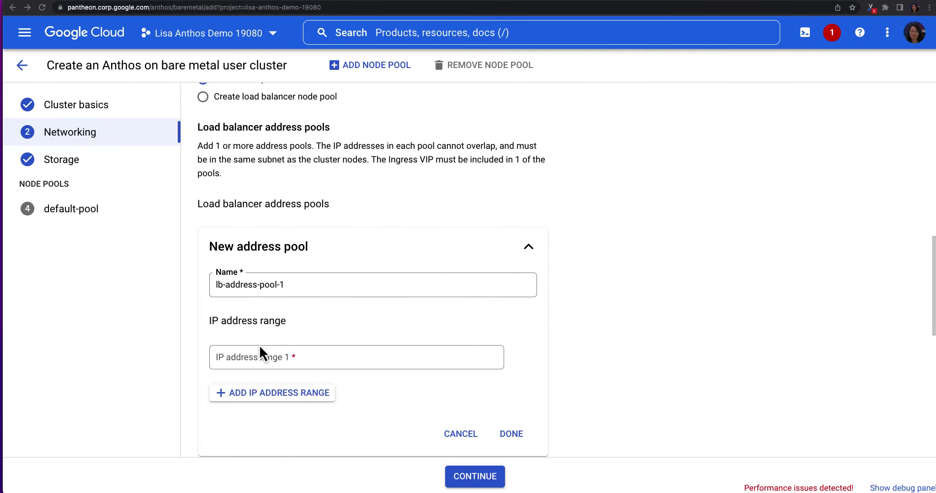
left_click(233, 356)
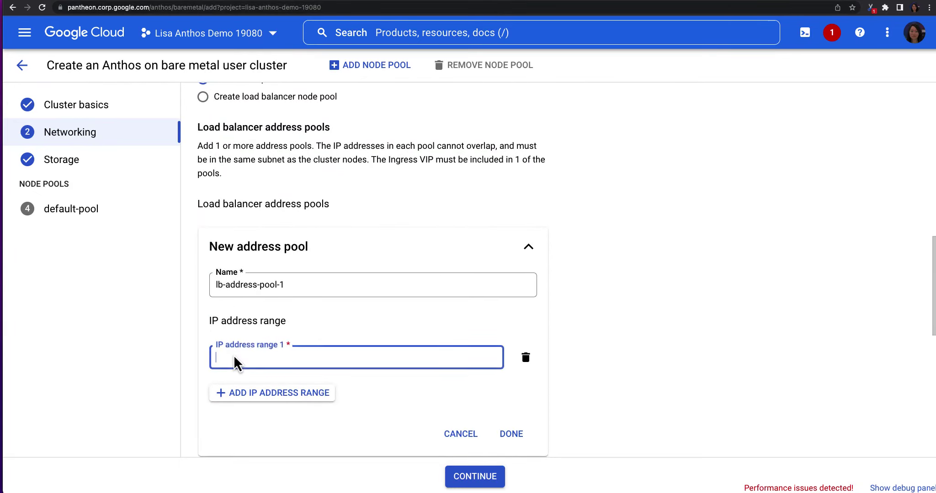
type("10.200.0.51-10.200.0.70")
Set the Control Plane VIP under Virtual IPs to 10.200.0.50.
scroll(401, 416, "down", 4)
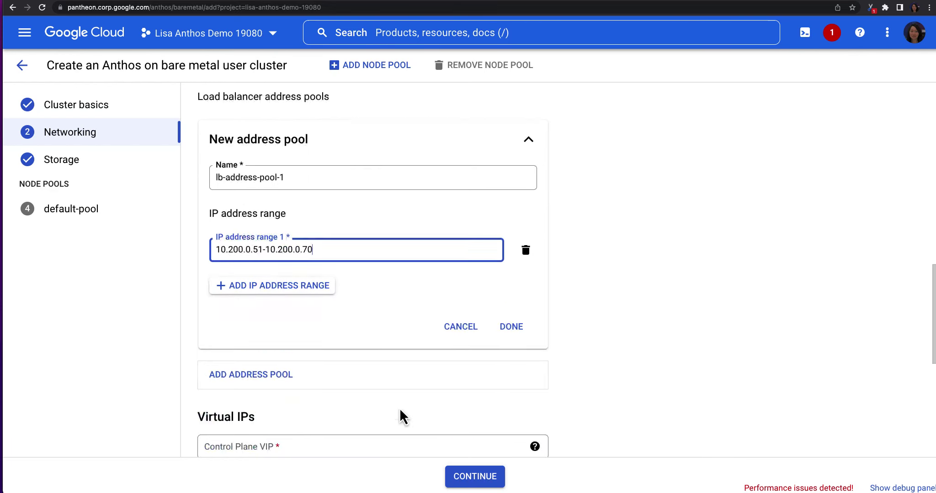
scroll(401, 410, "down", 4)
scroll(400, 410, "down", 1)
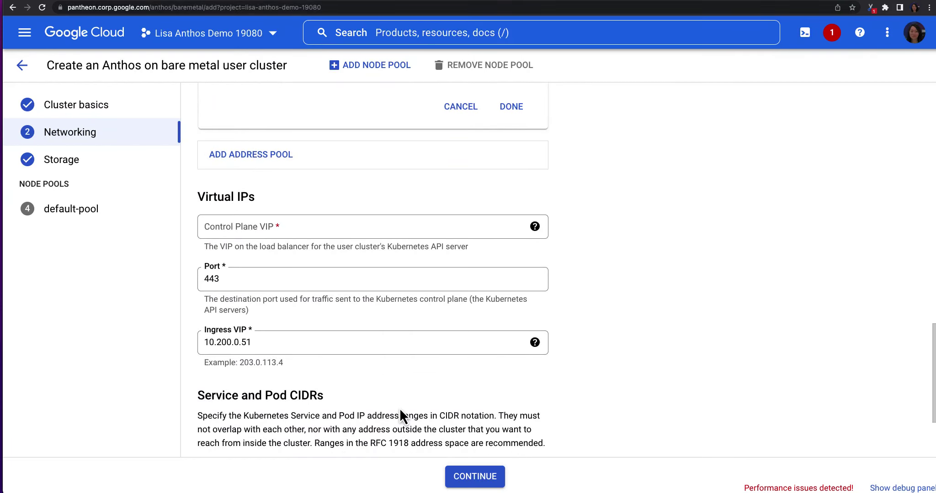
scroll(400, 410, "down", 2)
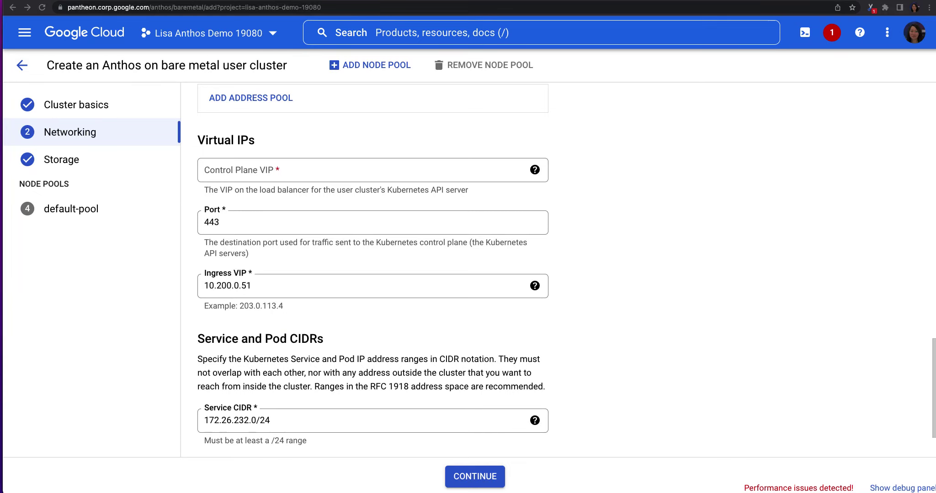
left_click(225, 175)
type("10.200.0.50")
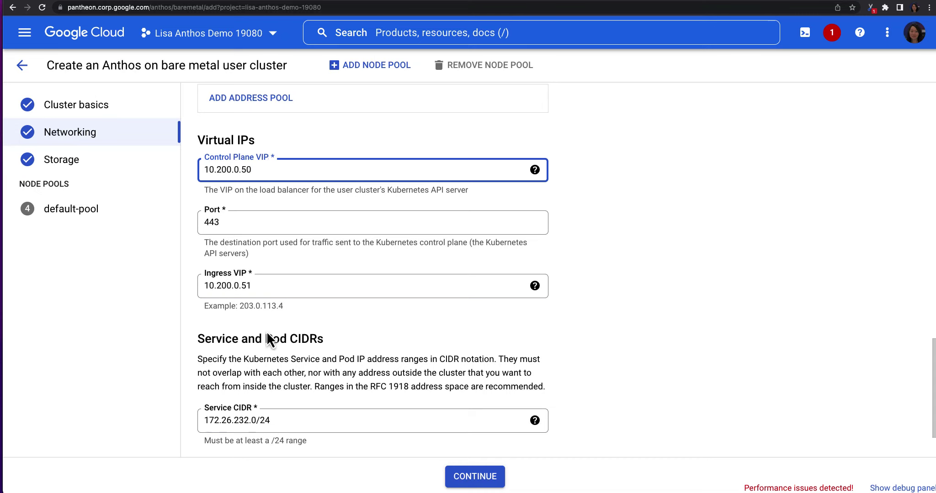
Replace the Service CIDR with 10.96.232.0/24.
scroll(267, 333, "down", 3)
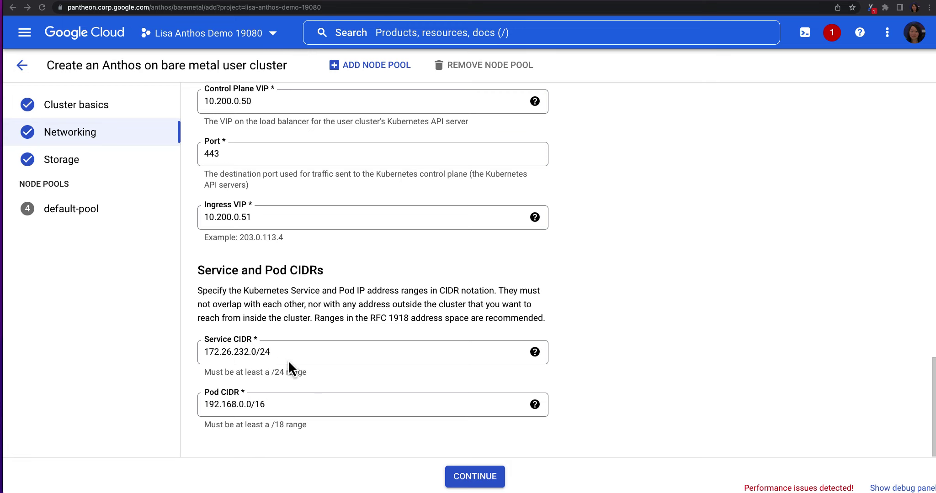
left_click(273, 354)
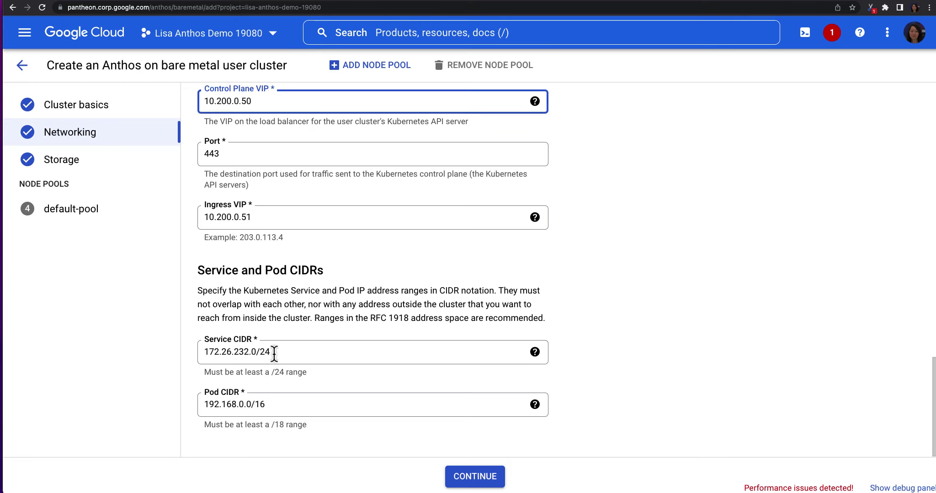
left_click(273, 355)
key("super+a")
type("10.96.232.0/24")
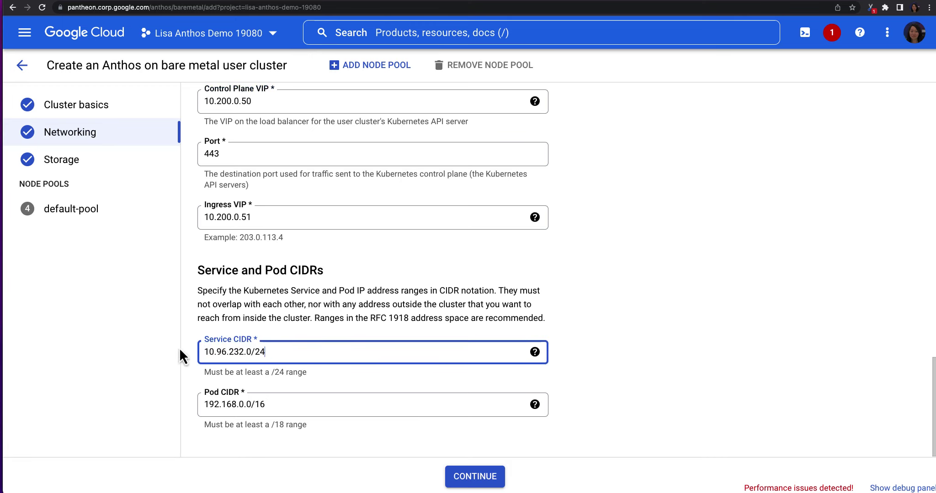
Replace the Pod CIDR with 10.169.0.0/16.
key("super+Tab")
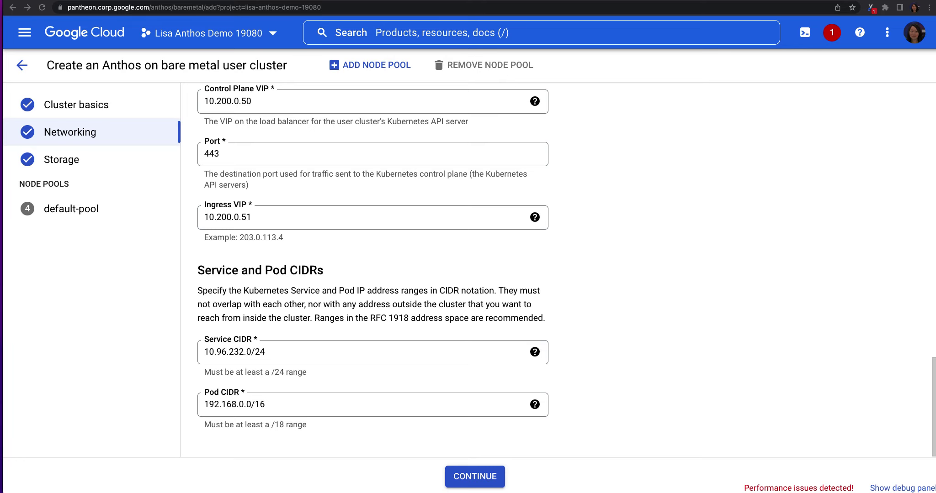
key("super+Tab")
left_click(222, 397)
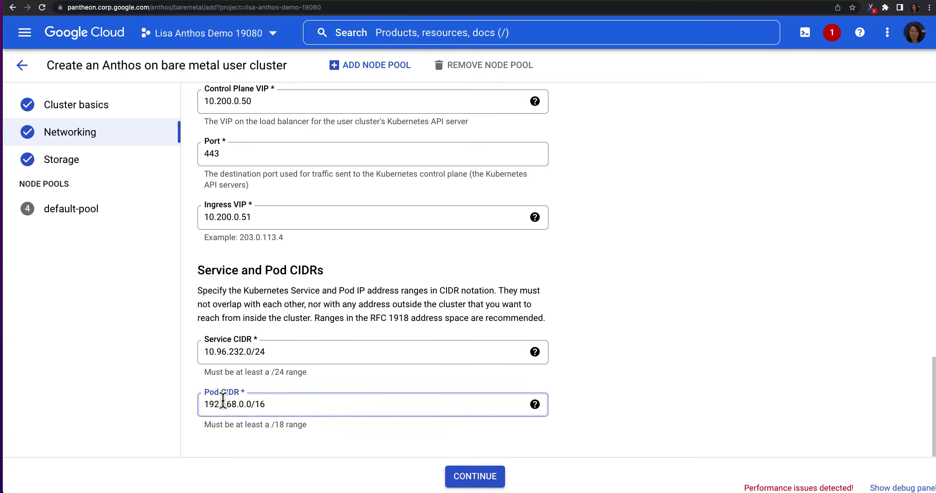
left_click_drag(273, 406, 196, 402)
type("10.169.0.0/16")
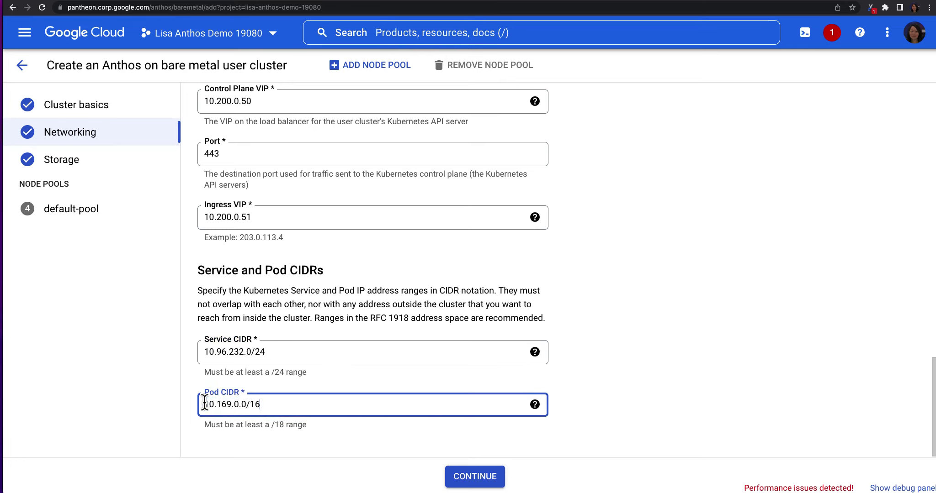
left_click(362, 447)
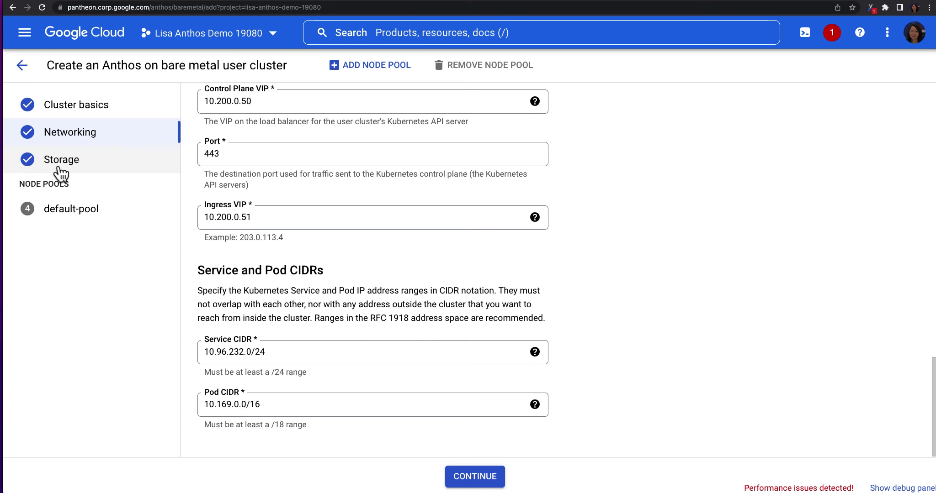
Review the cluster's storage settings, including the default storage option and the local volume provisioner node mounts.
left_click(60, 173)
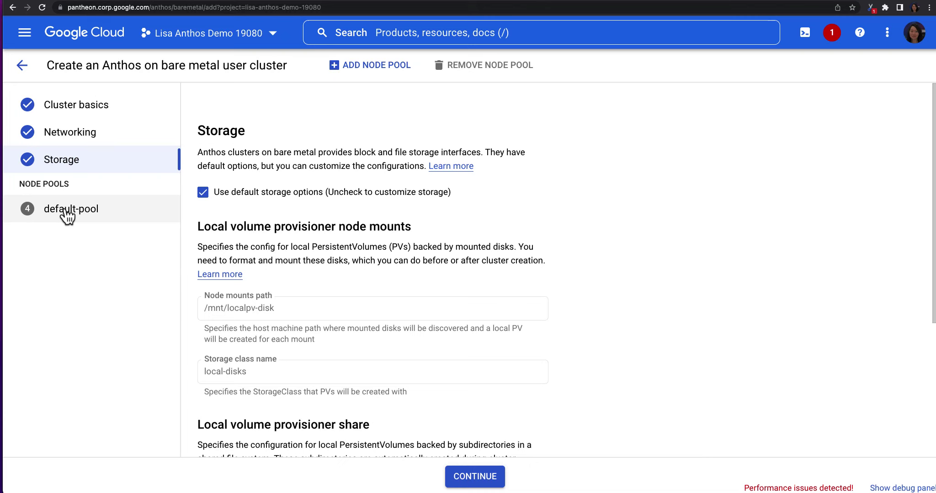
left_click_drag(64, 209, 280, 227)
left_click(258, 206)
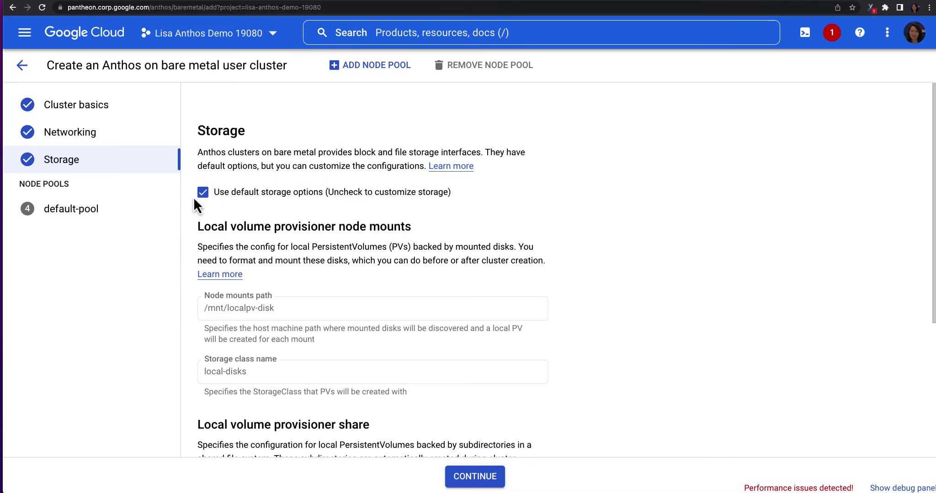
Assign the worker node address 10.200.0.5 to the default-pool node pool, and verify and create the cluster.
left_click(68, 219)
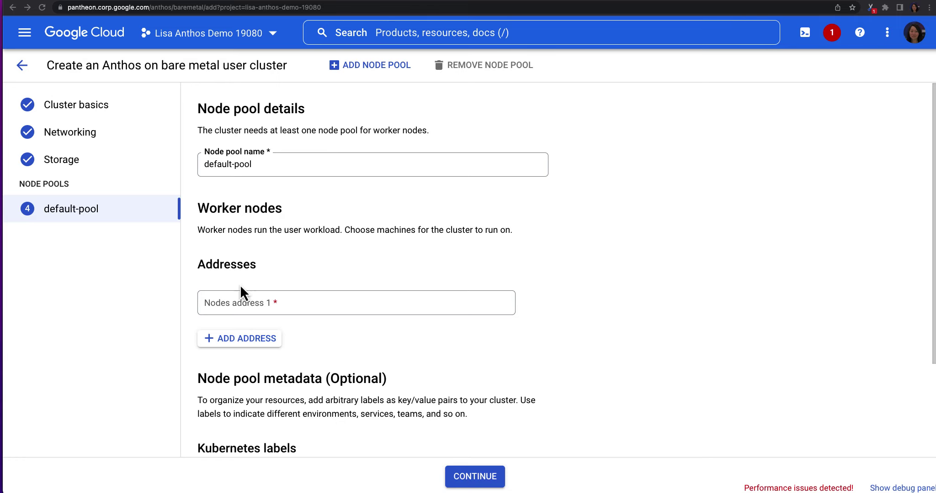
left_click(215, 305)
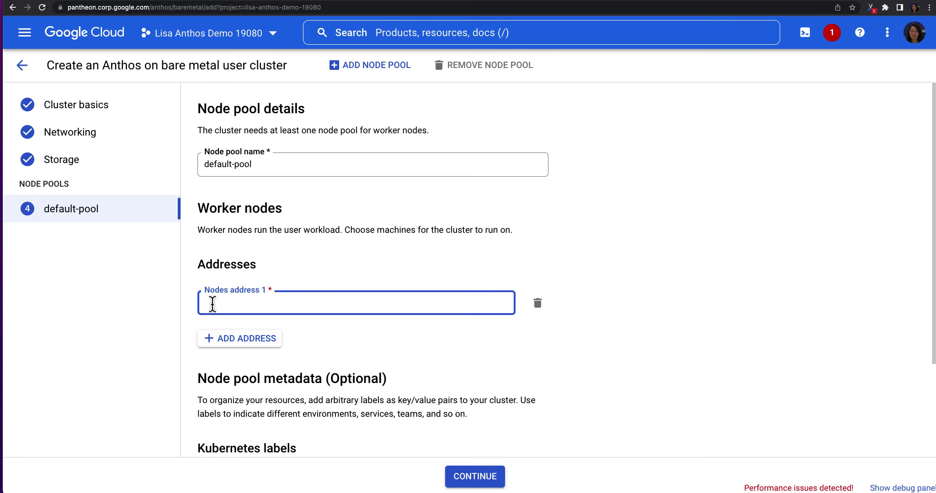
type("10.200.0.5")
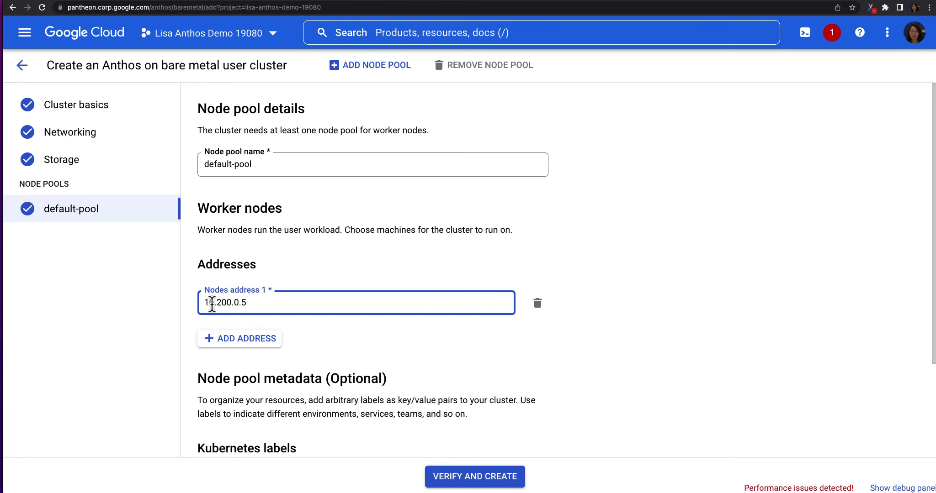
left_click(411, 365)
scroll(411, 366, "down", 3)
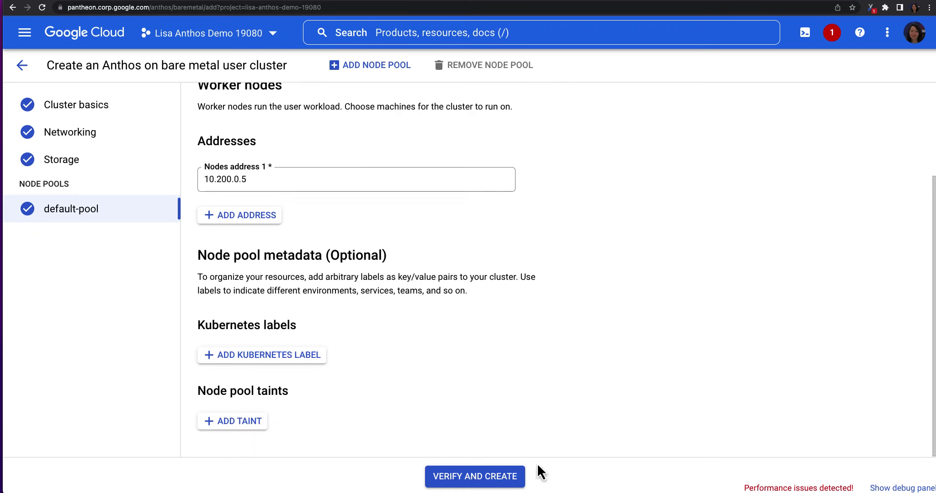
left_click(501, 480)
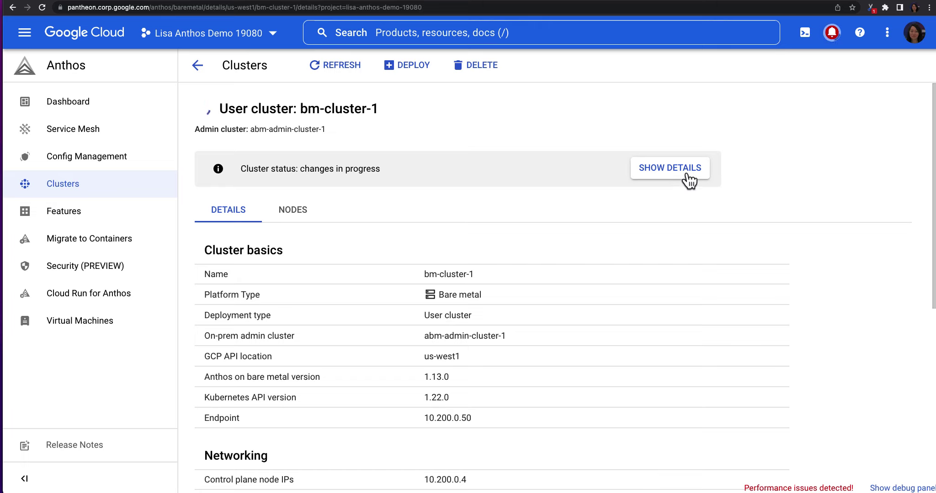
Check the resource status condition of bm-cluster-1 and return to the list of Anthos managed clusters.
left_click(669, 168)
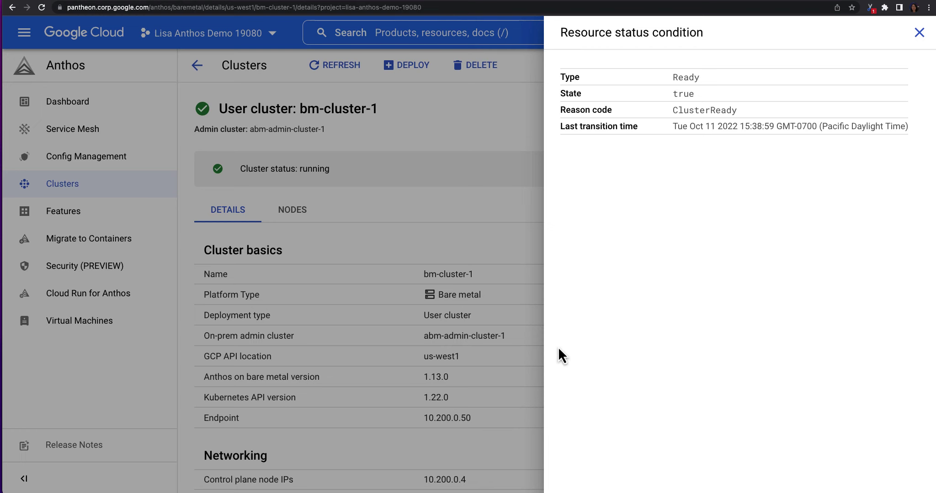
left_click(918, 33)
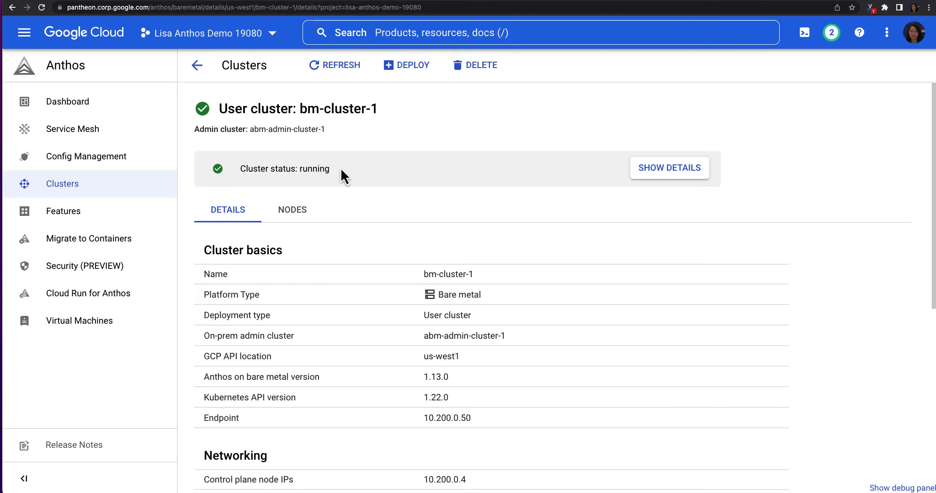
left_click(193, 67)
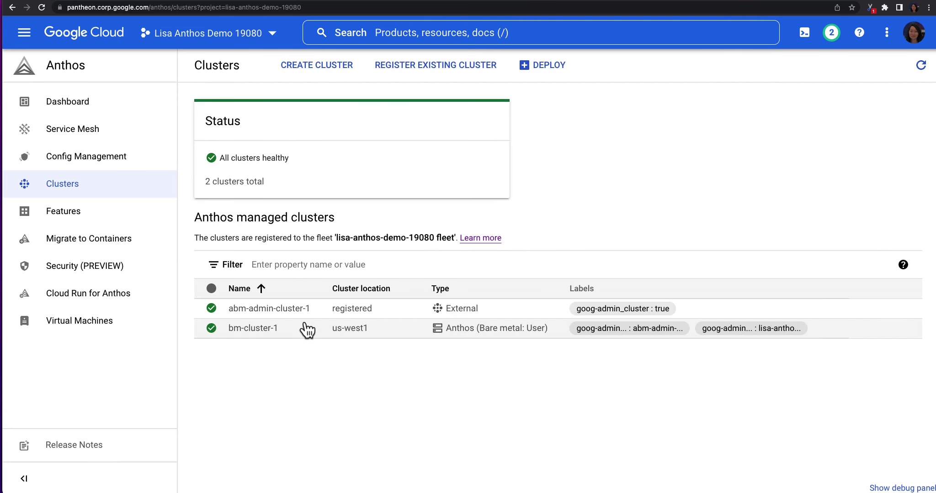
Log in to bm-cluster-1 using the Google identity as the authentication method.
left_click(239, 333)
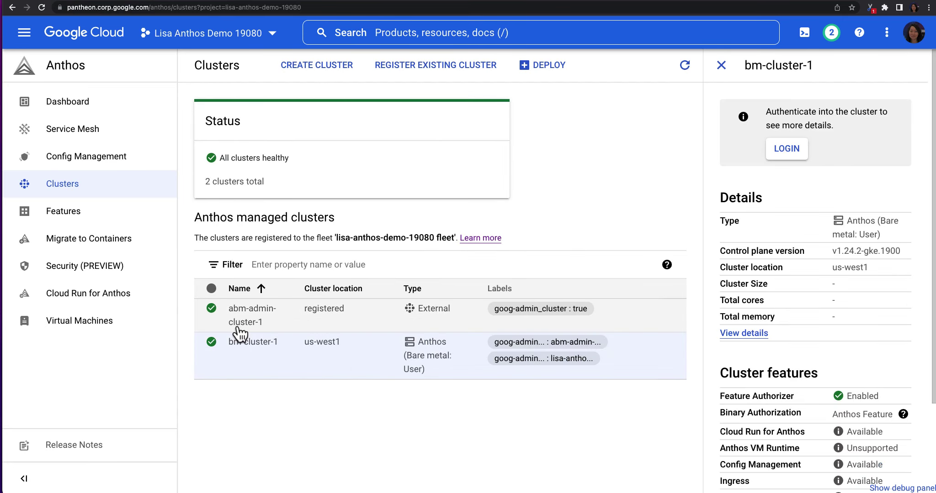
left_click(785, 150)
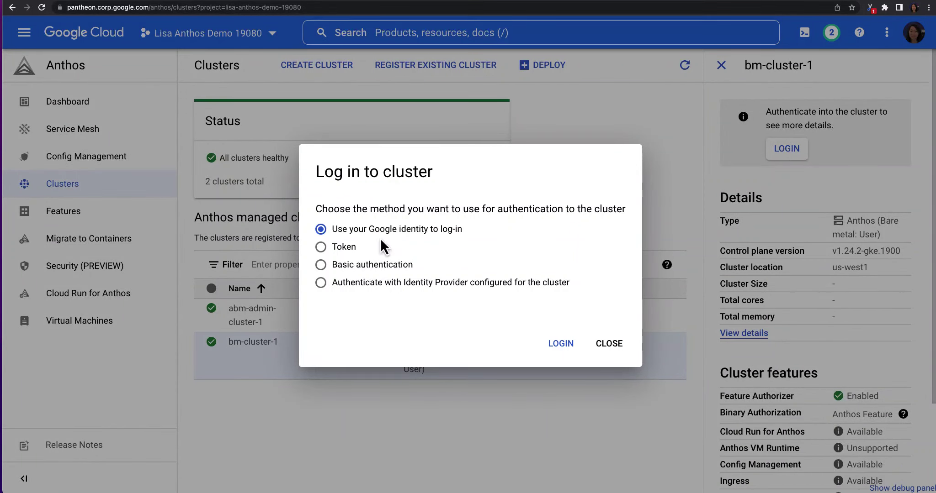
left_click(559, 345)
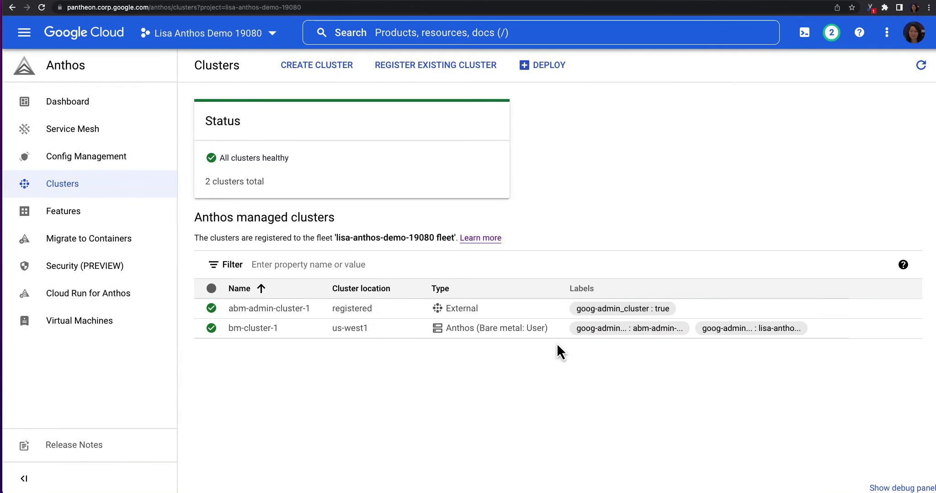
Open the full details of bm-cluster-1 and review its cluster basics, networking and storage settings.
left_click(256, 331)
left_click(749, 268)
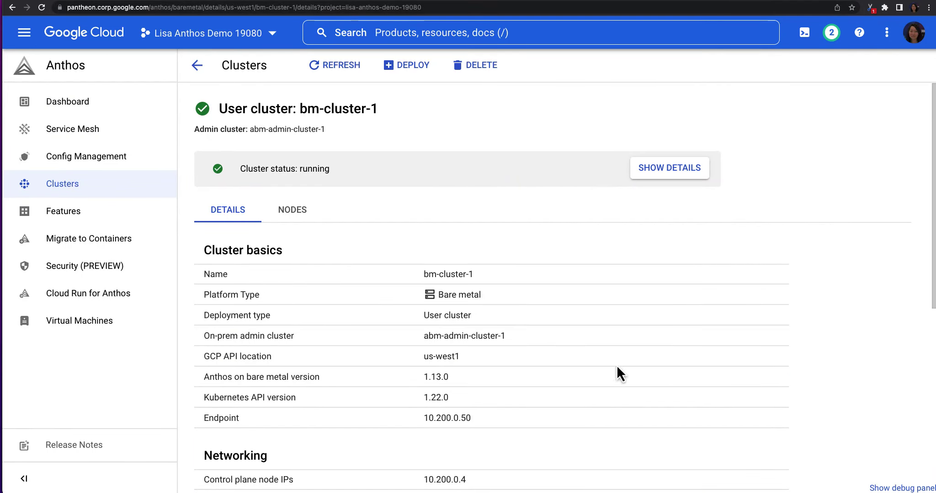
scroll(336, 279, "down", 10)
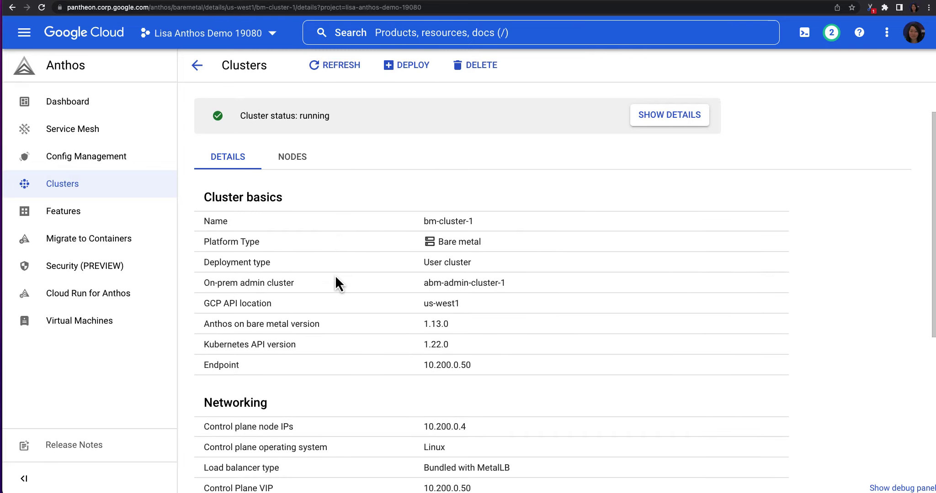
scroll(338, 283, "down", 2)
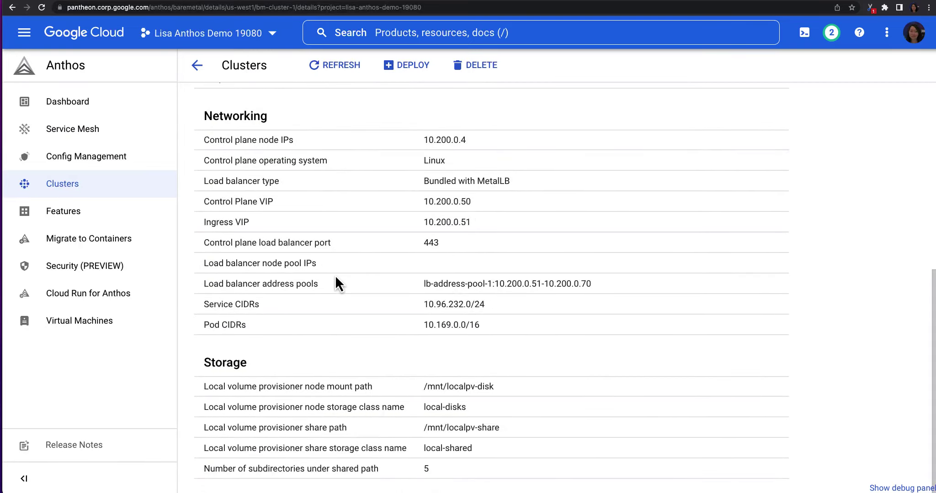
scroll(335, 275, "up", 12)
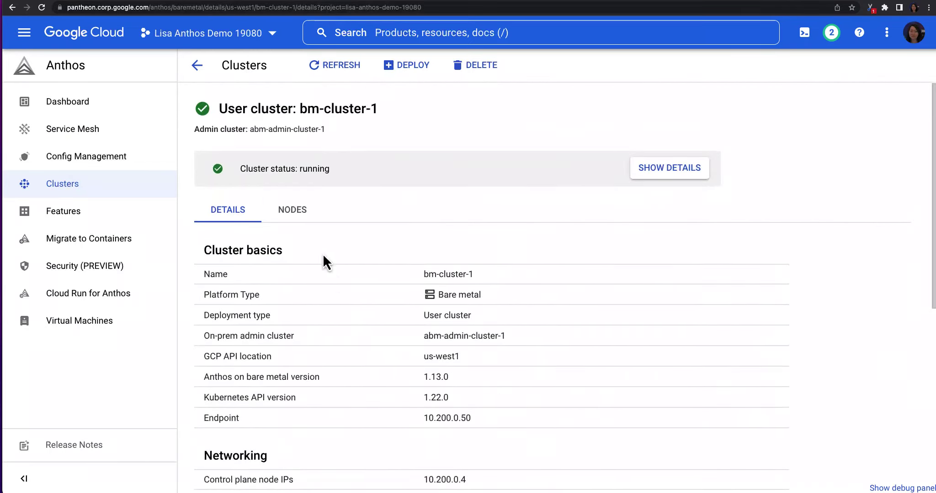
Examine the details of the cluster's default-pool node pool, including its metadata, taints and nodes.
left_click(299, 213)
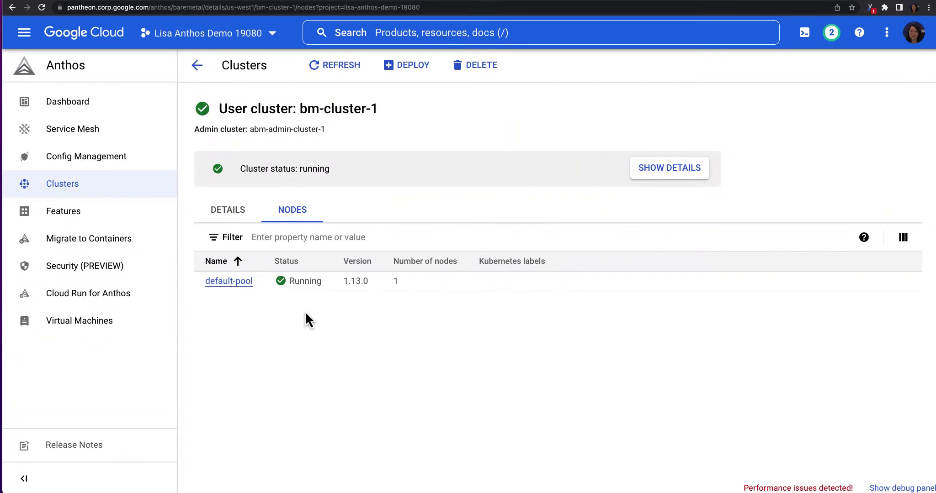
left_click(234, 283)
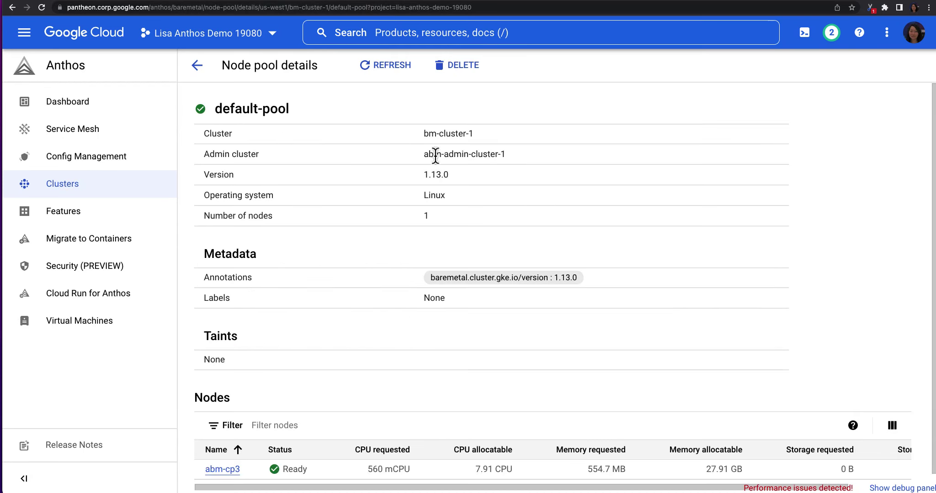
scroll(568, 176, "down", 1)
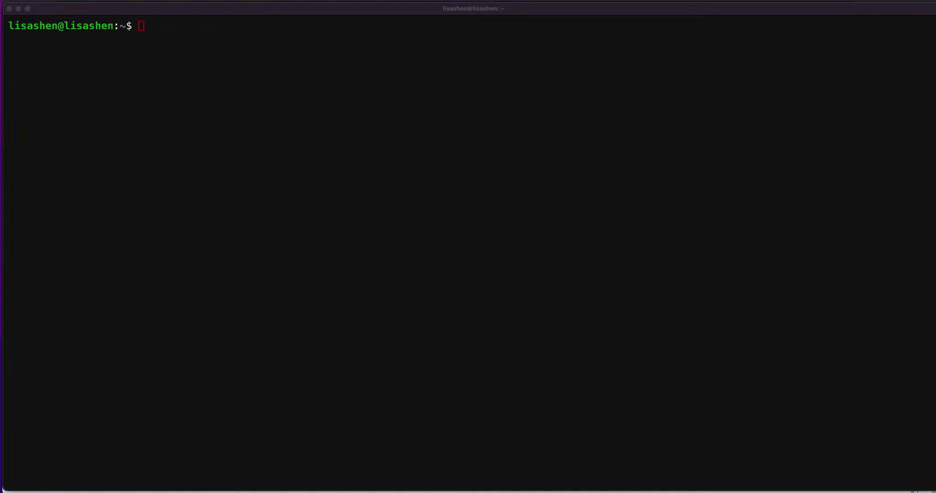
In the terminal, list the fleet memberships with gcloud container fleet memberships list.
left_click(558, 203)
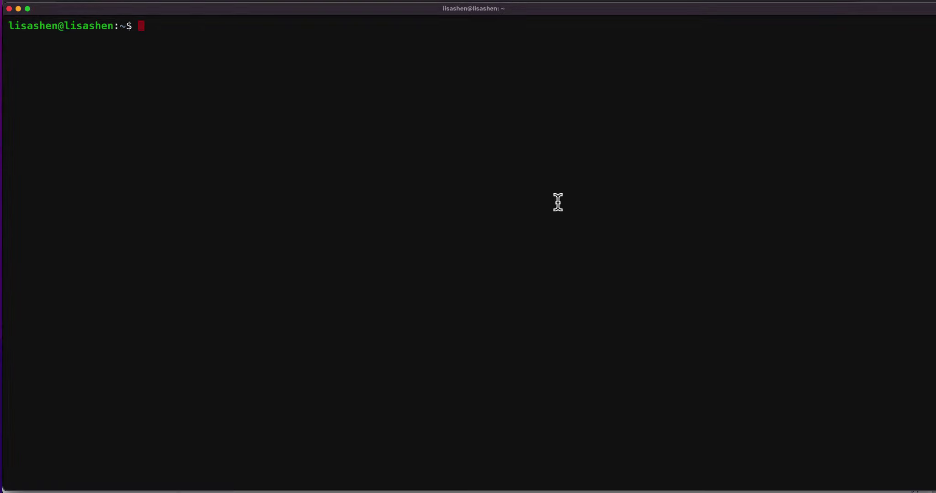
type("gcloud container fleet memberships list")
key("Return")
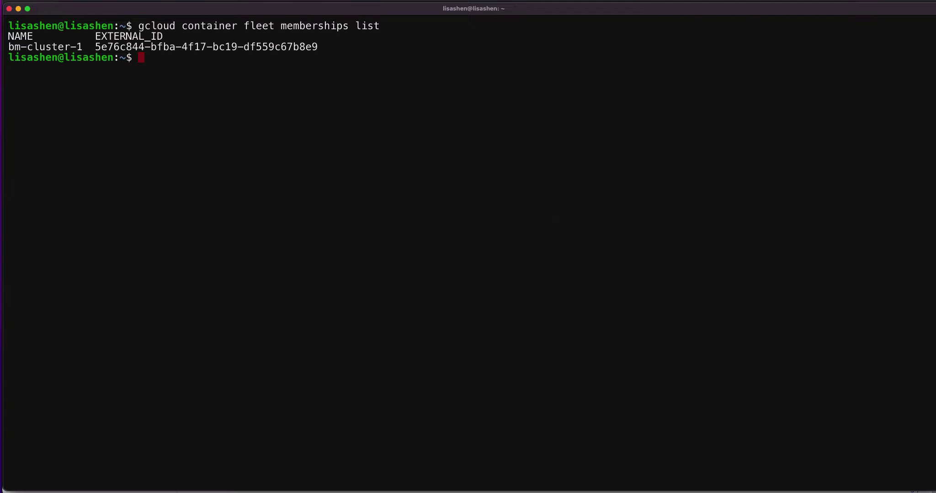
key("super+Tab")
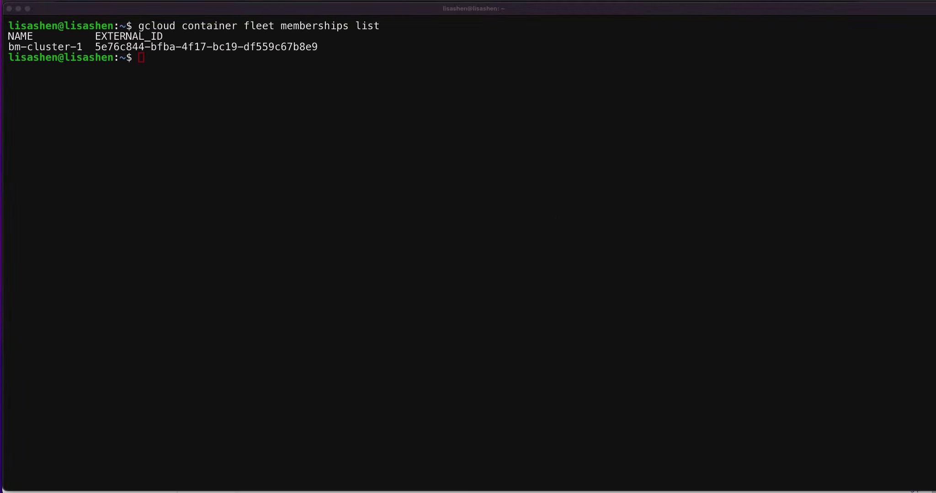